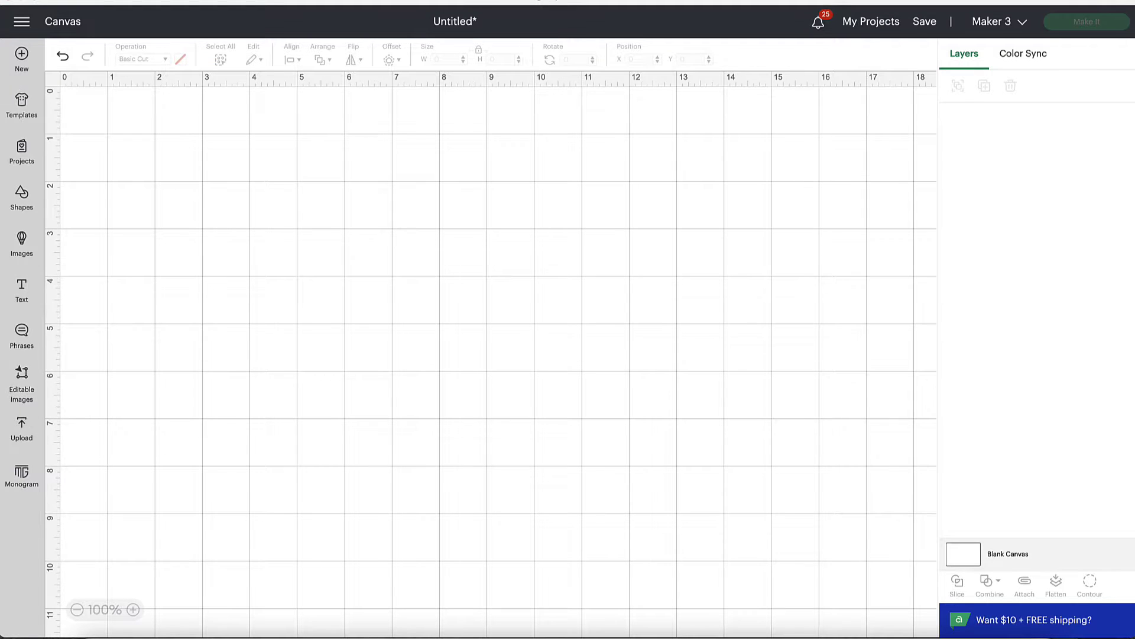
- Add the Legendary Since 1995 editable image to the blank canvas at 3.816 by 4.5 inches
left_click(27, 393)
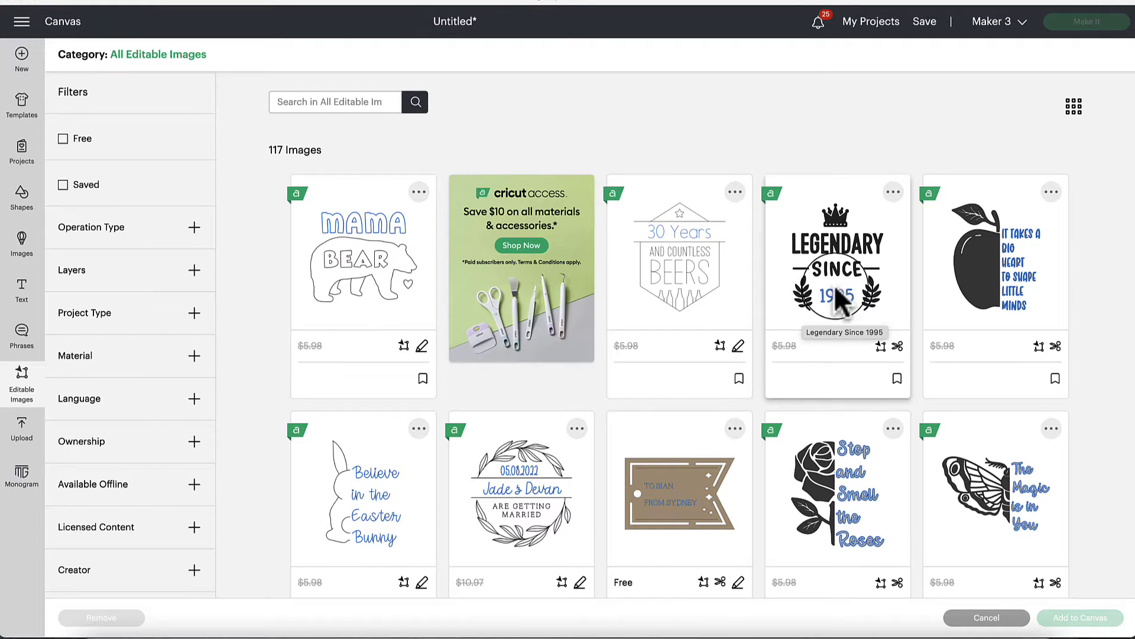
left_click(864, 309)
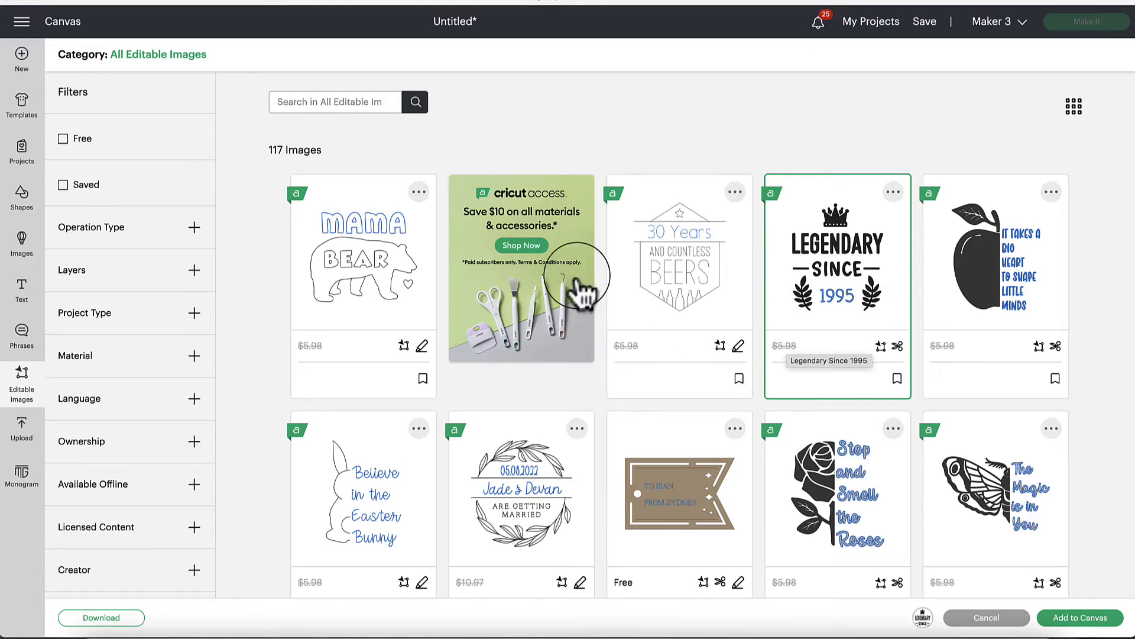
left_click(1049, 618)
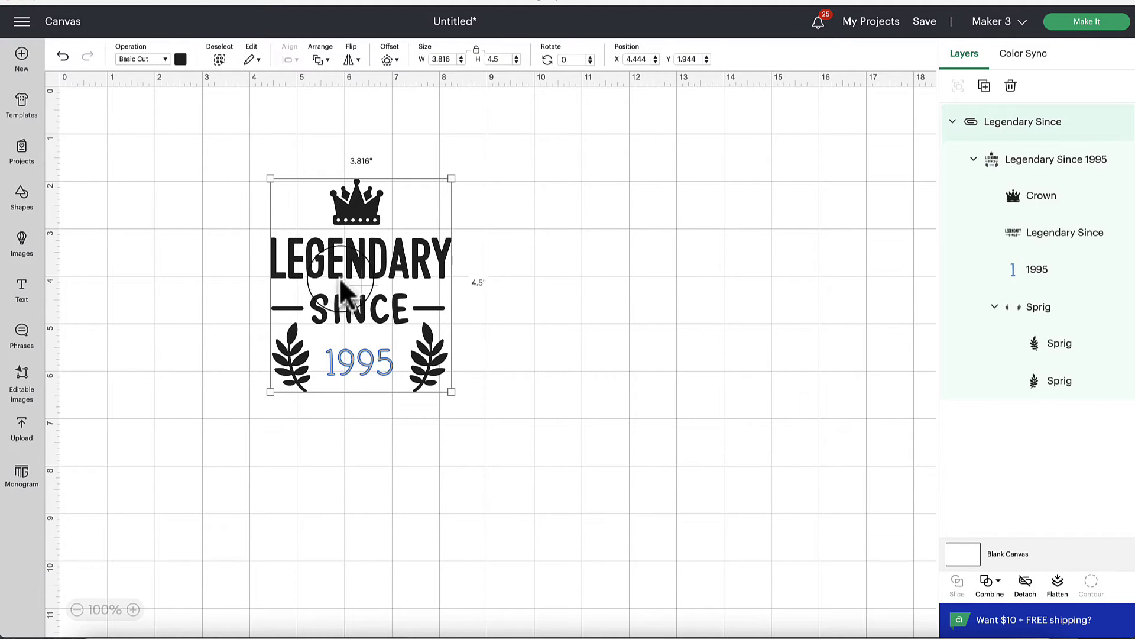
- Shift the Legendary Since 1995 design right, enlarge it to 6.496 by 7.661 inches, and raise it
left_click_drag(367, 260, 446, 251)
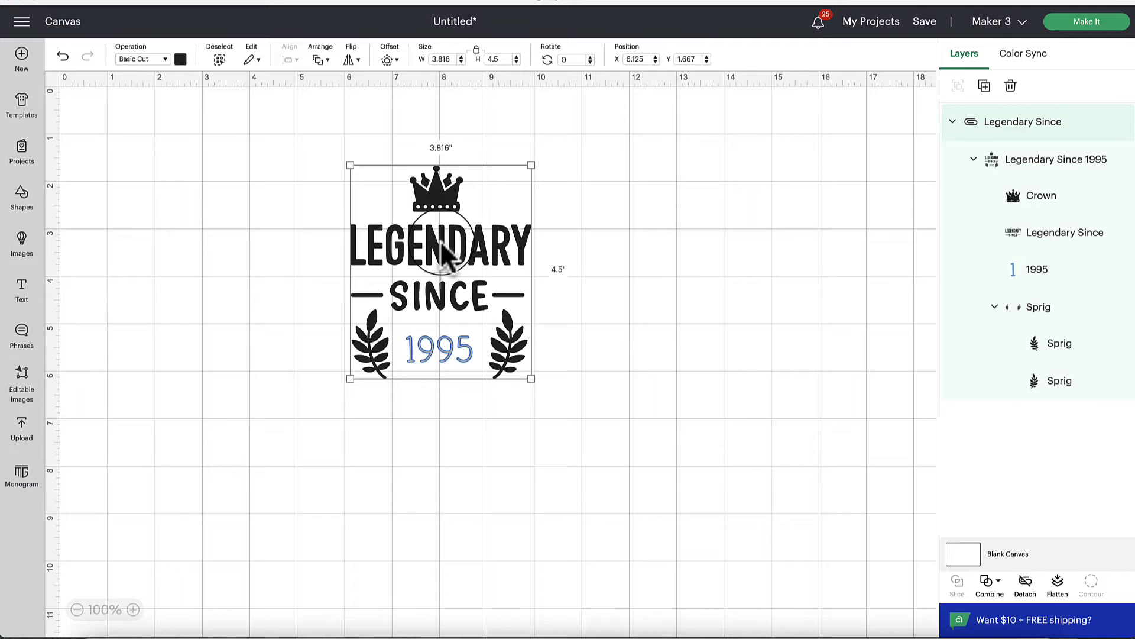
left_click(36, 155)
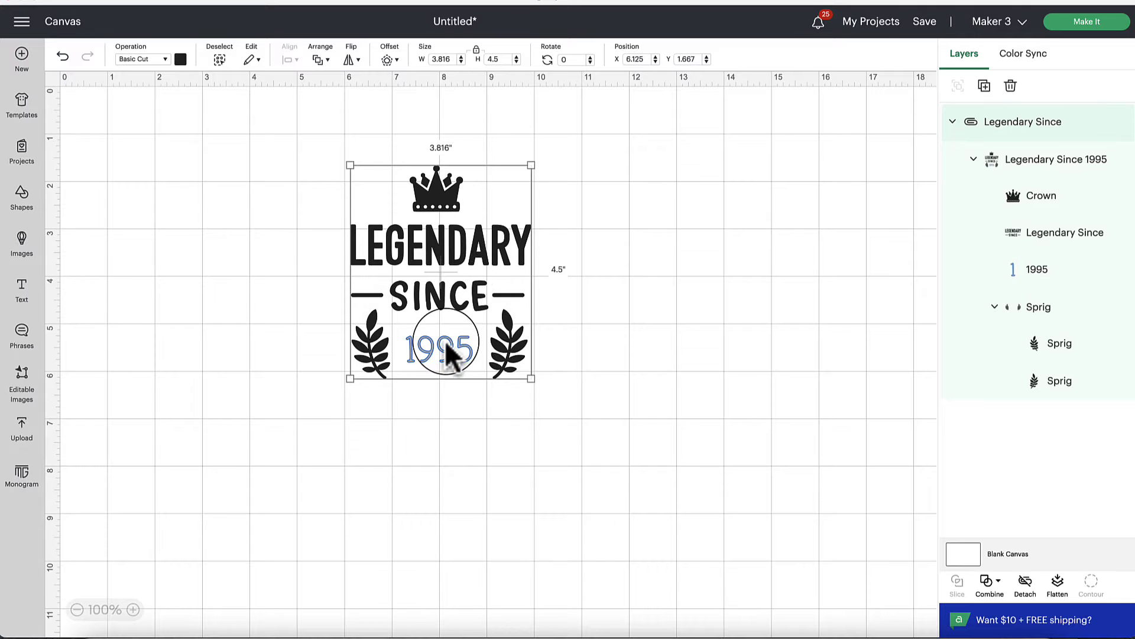
left_click_drag(532, 372, 660, 499)
left_click_drag(556, 339, 558, 304)
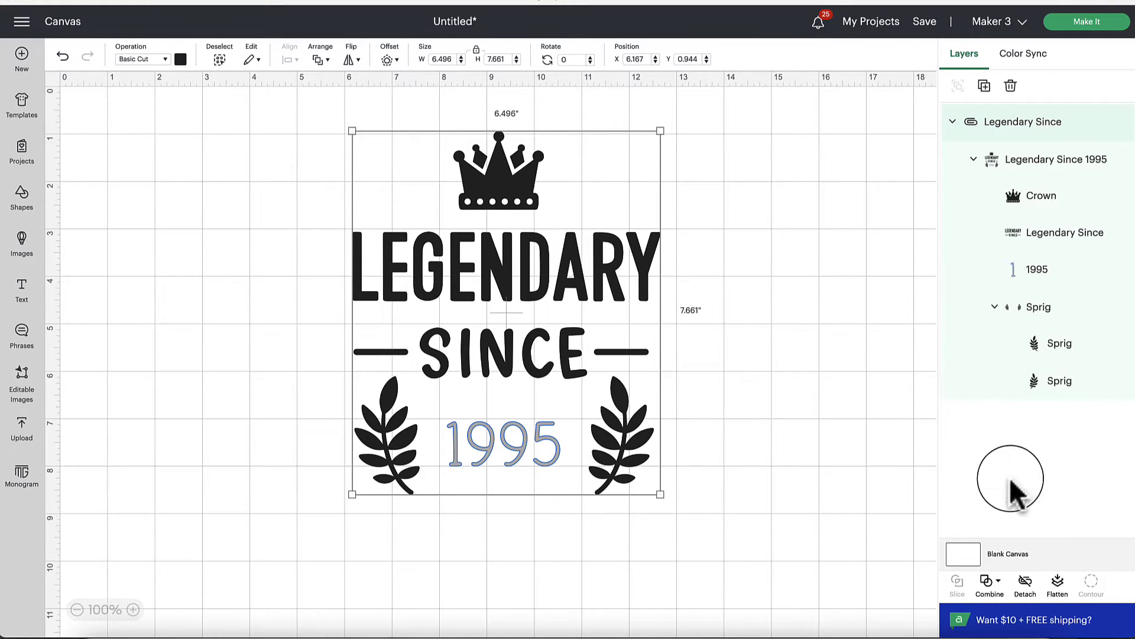
- Detach the design and ungroup it into Crown, Legendary Since, 1995 and Sprig layers
left_click(1027, 586)
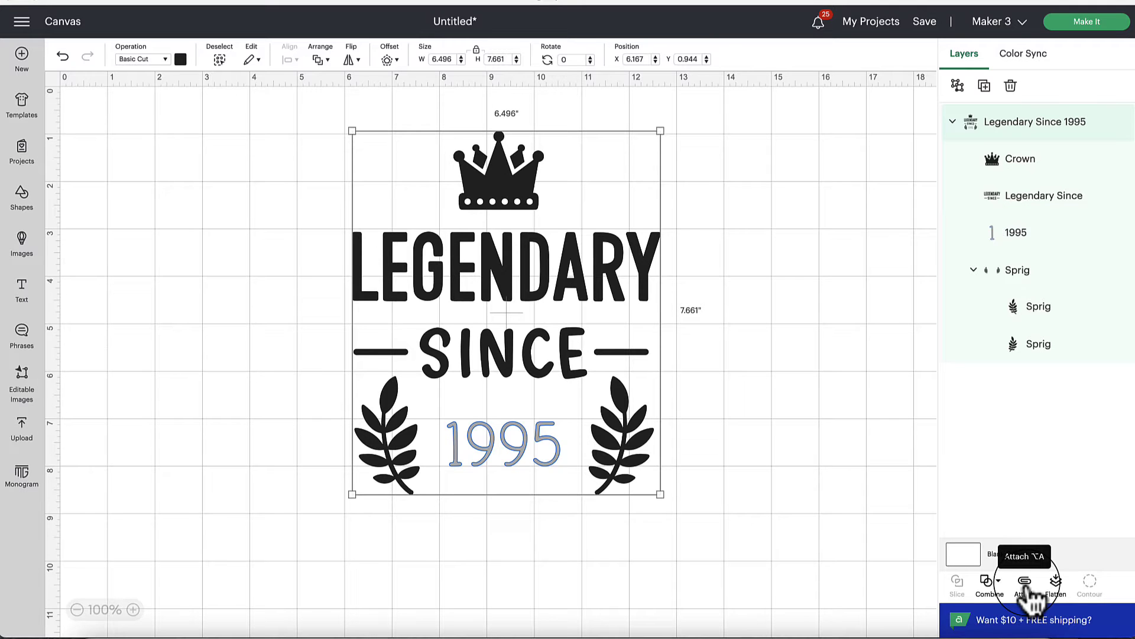
left_click(834, 406)
left_click(508, 441)
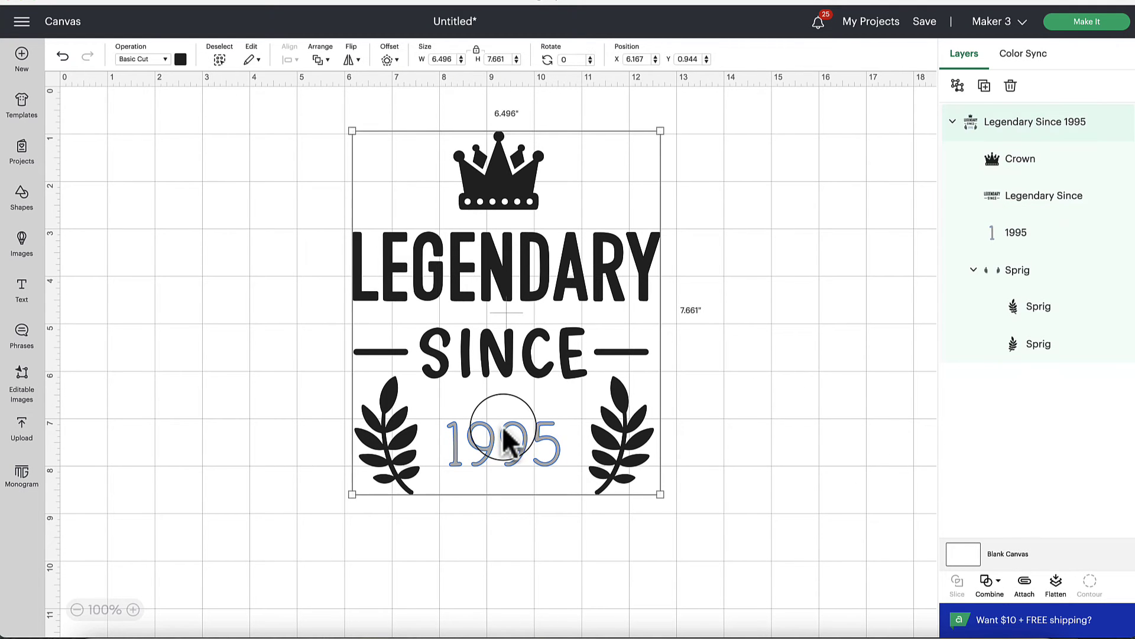
left_click(958, 85)
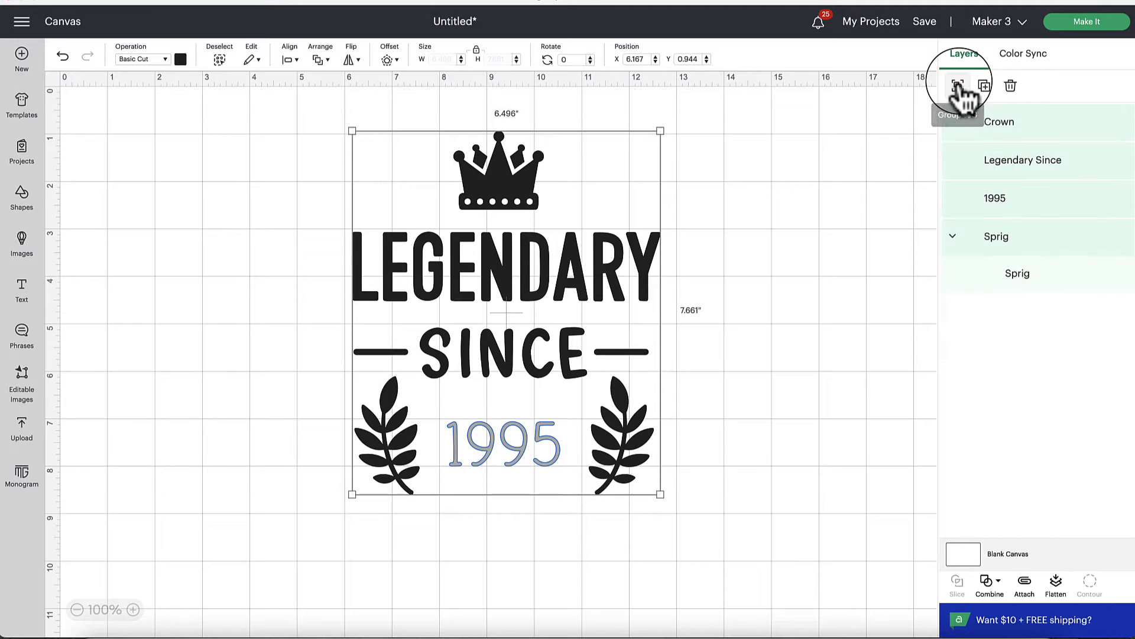
- Select the 1995 text and enter edit mode with the cursor after the final 5
left_click(793, 331)
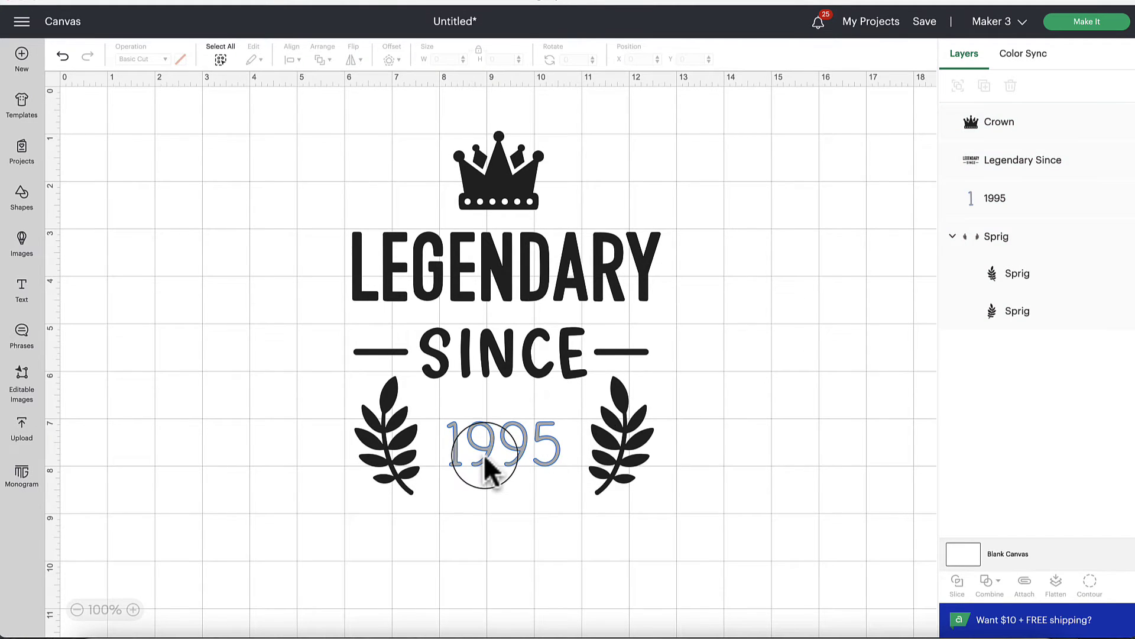
left_click(467, 449)
left_click(398, 285)
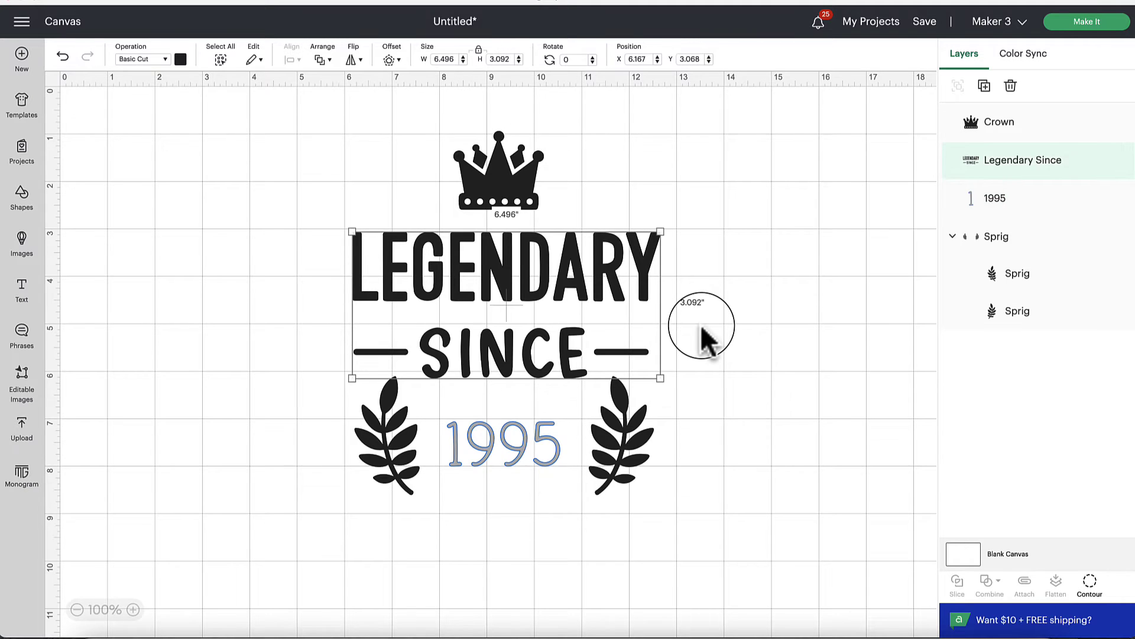
left_click(523, 453)
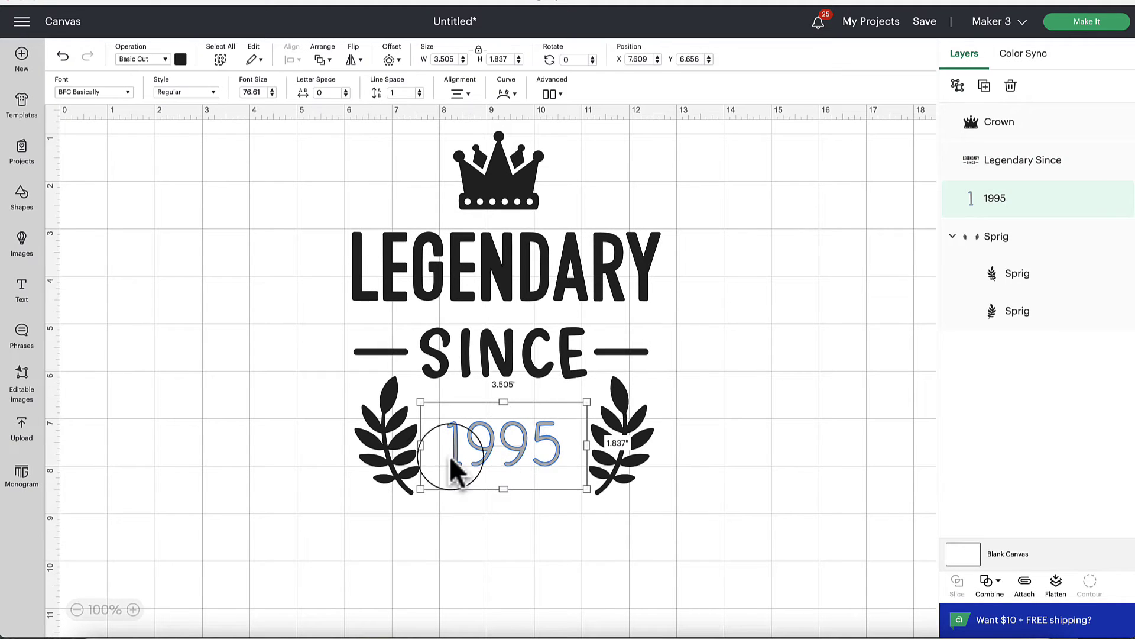
double_click(556, 456)
left_click(560, 453)
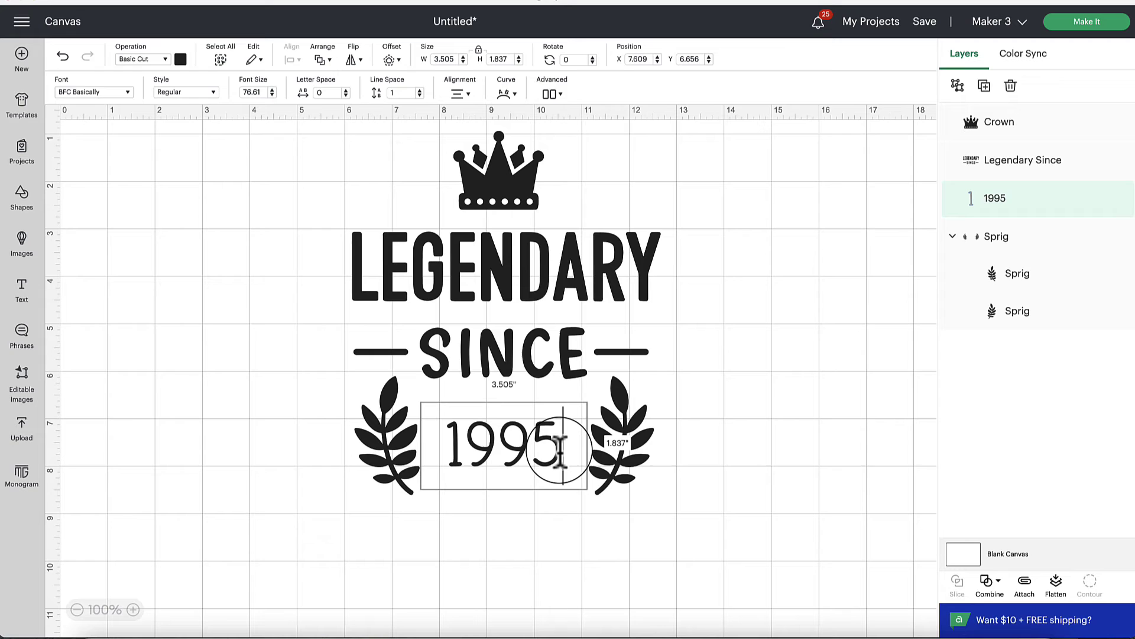
double_click(507, 452)
left_click(559, 453)
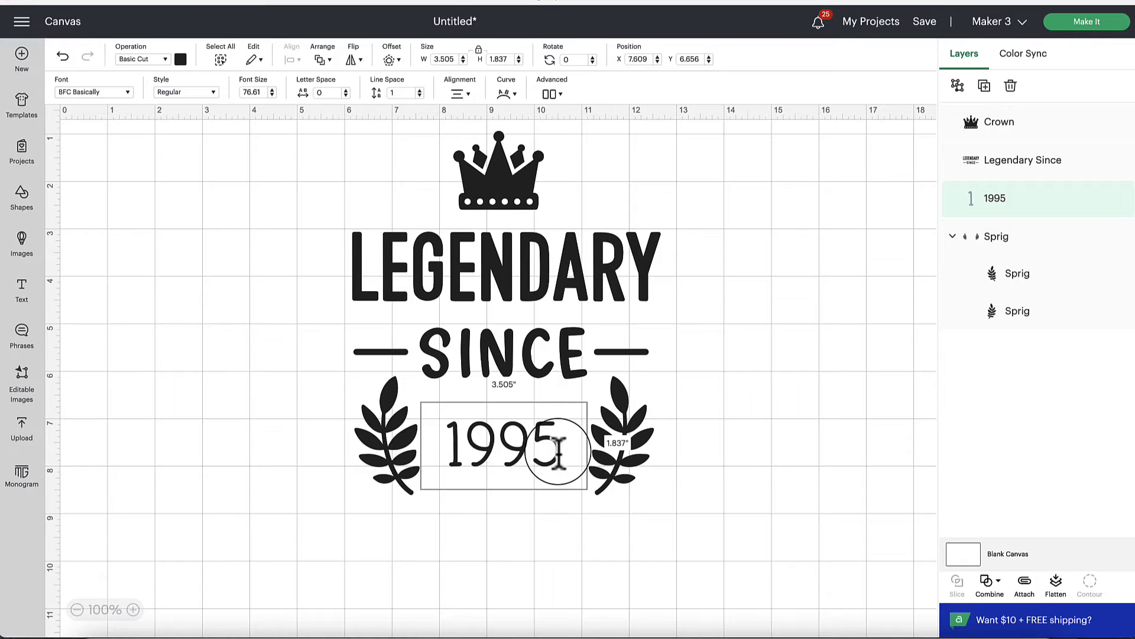
- Replace the final 5 with 9 so the year reads 1999
key("BackSpace")
type("9")
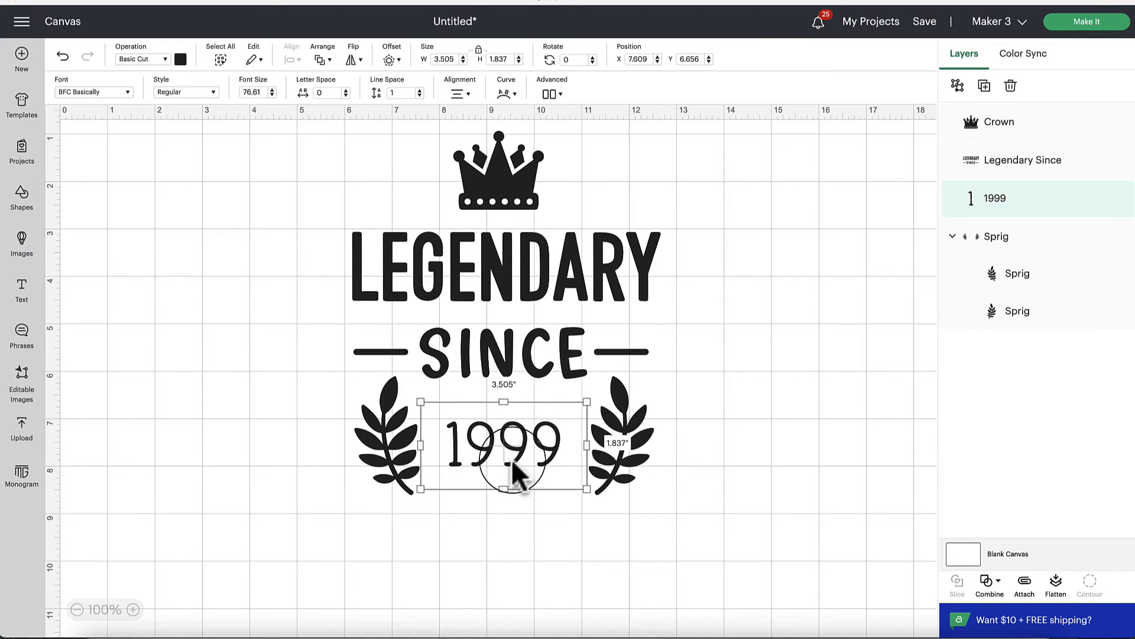
- Select the Legendary Since and 1999 layers, then enter and exit editing on the 1999 text
left_click(500, 351)
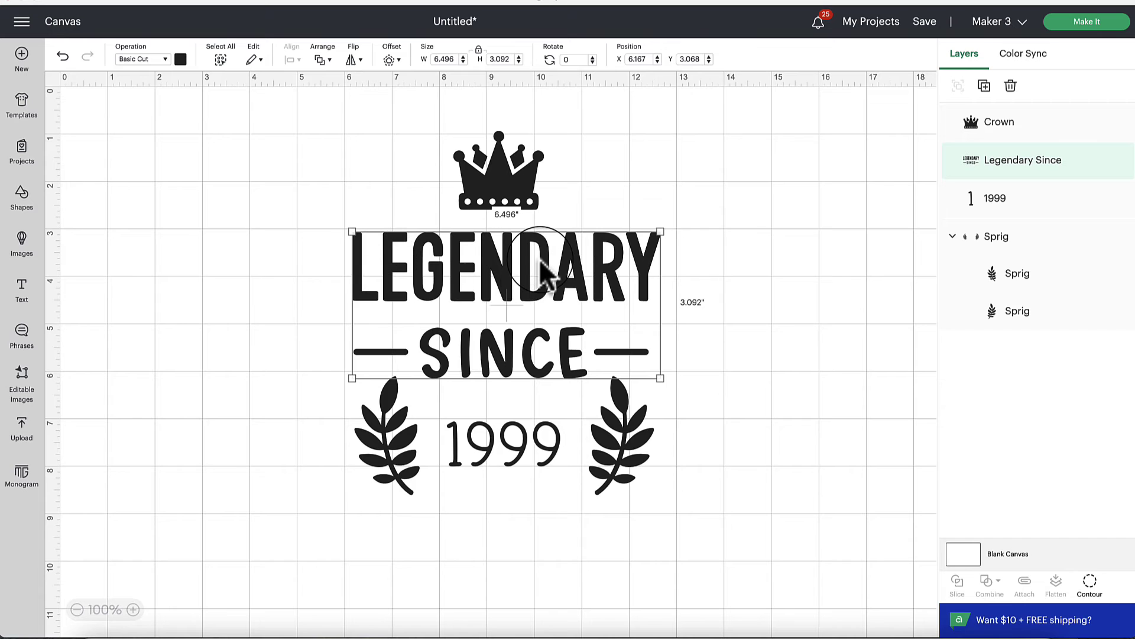
left_click(559, 299)
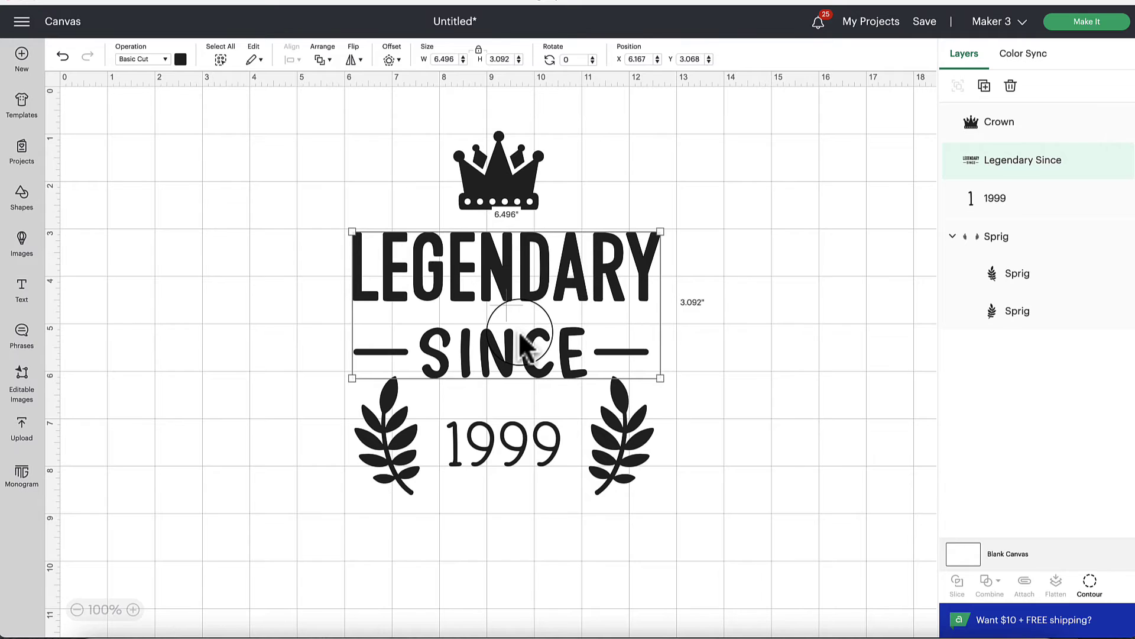
left_click(478, 464)
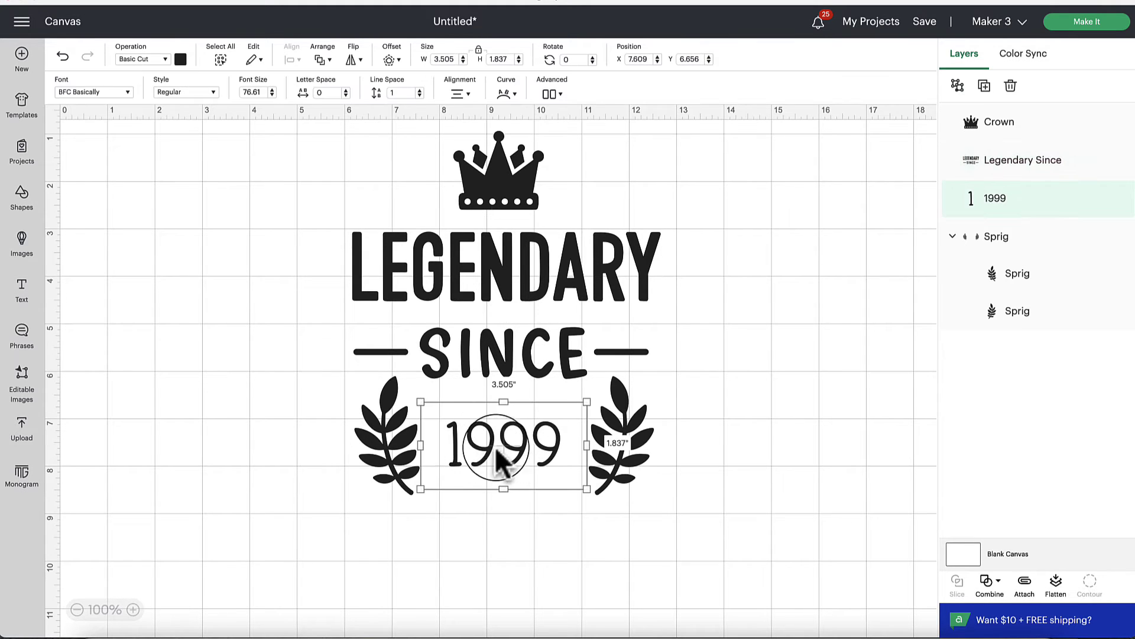
double_click(545, 448)
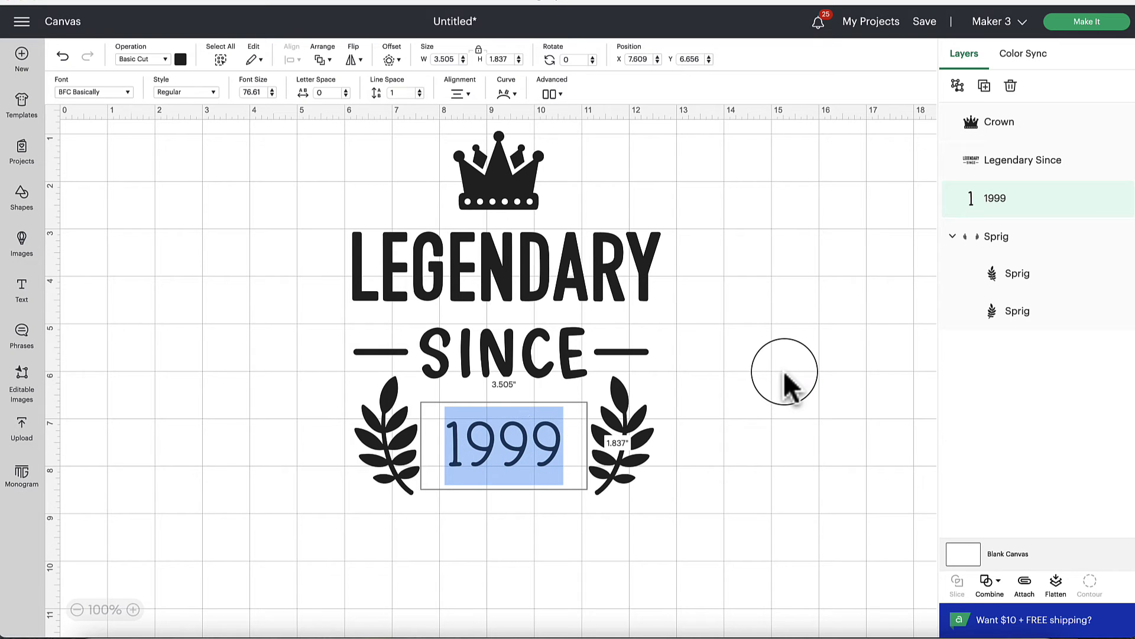
key("Escape")
- Find the hello seventy five editable image and add it to the canvas at 3.522 by 2.493 inches
left_click(22, 384)
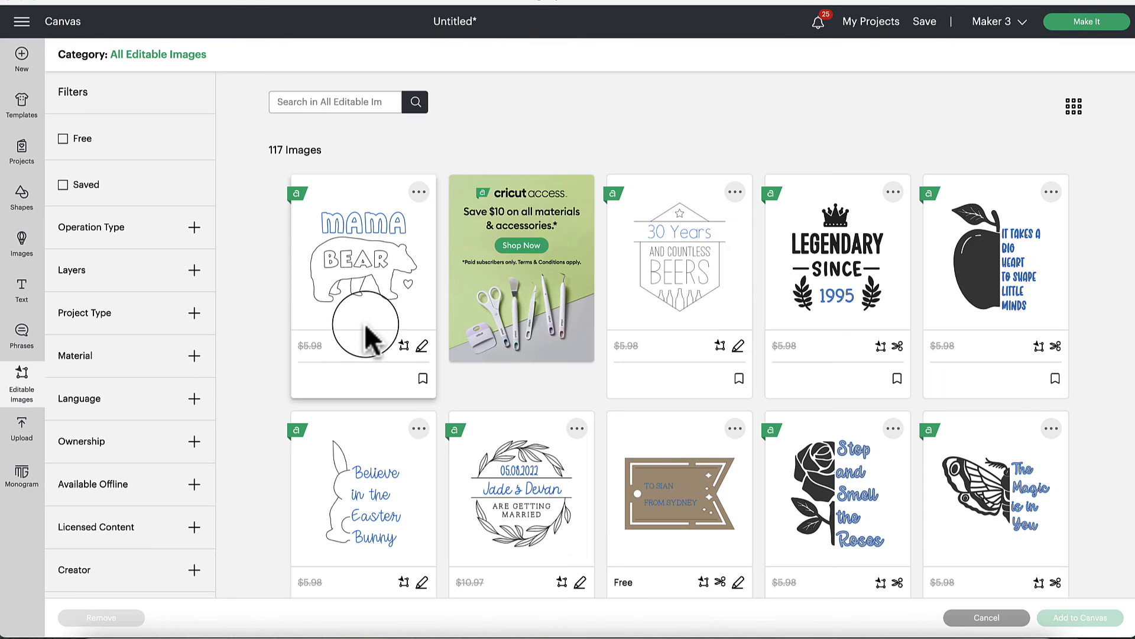
scroll(718, 367, "down", 10)
scroll(724, 379, "down", 3)
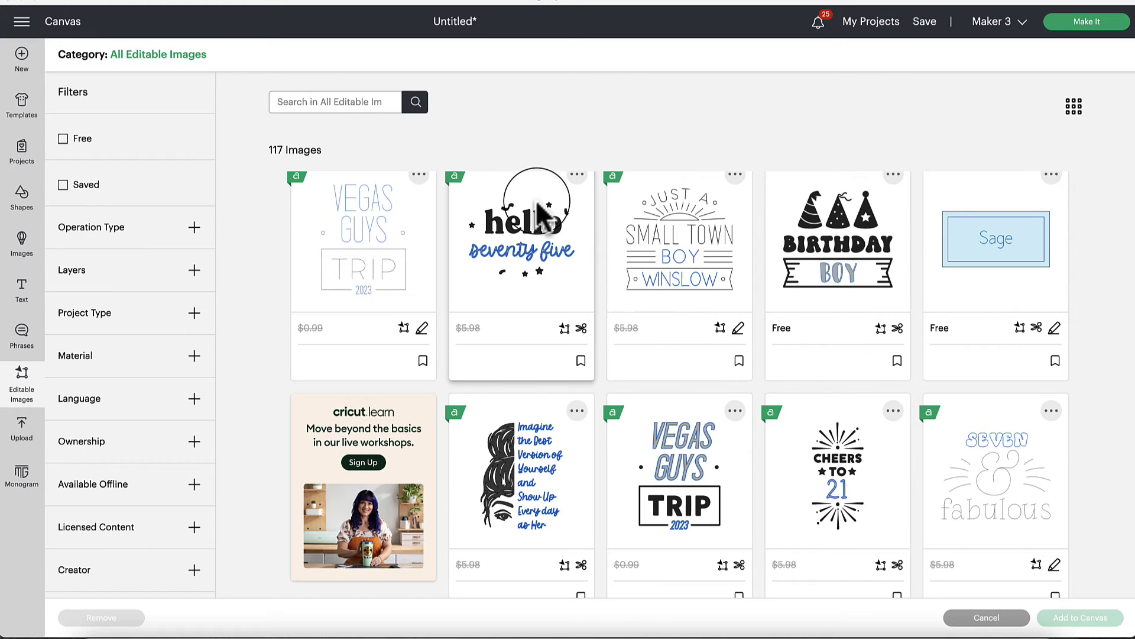
left_click(503, 277)
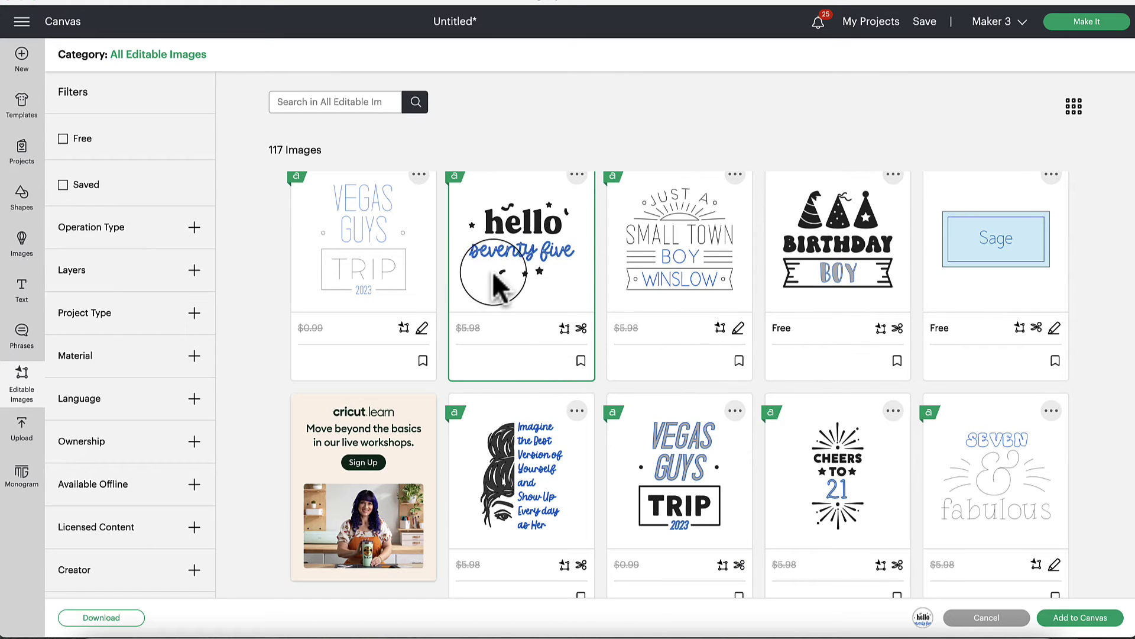
left_click(1080, 618)
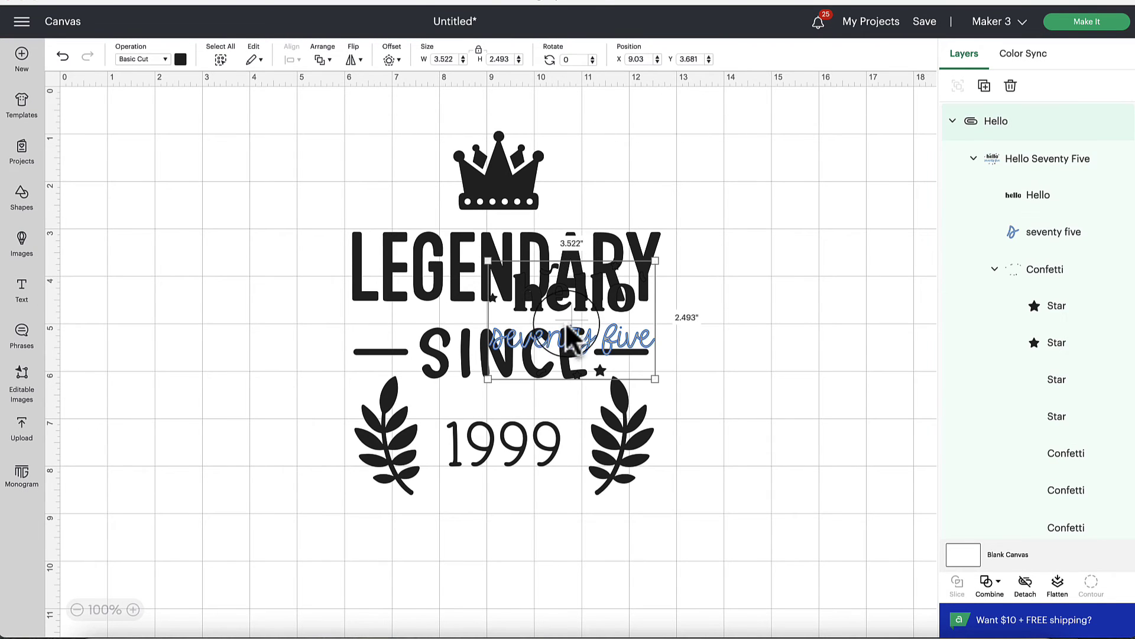
- Move the hello design aside, detach it, and shift Legendary Since 1999 to the canvas's left
left_click_drag(616, 334, 793, 221)
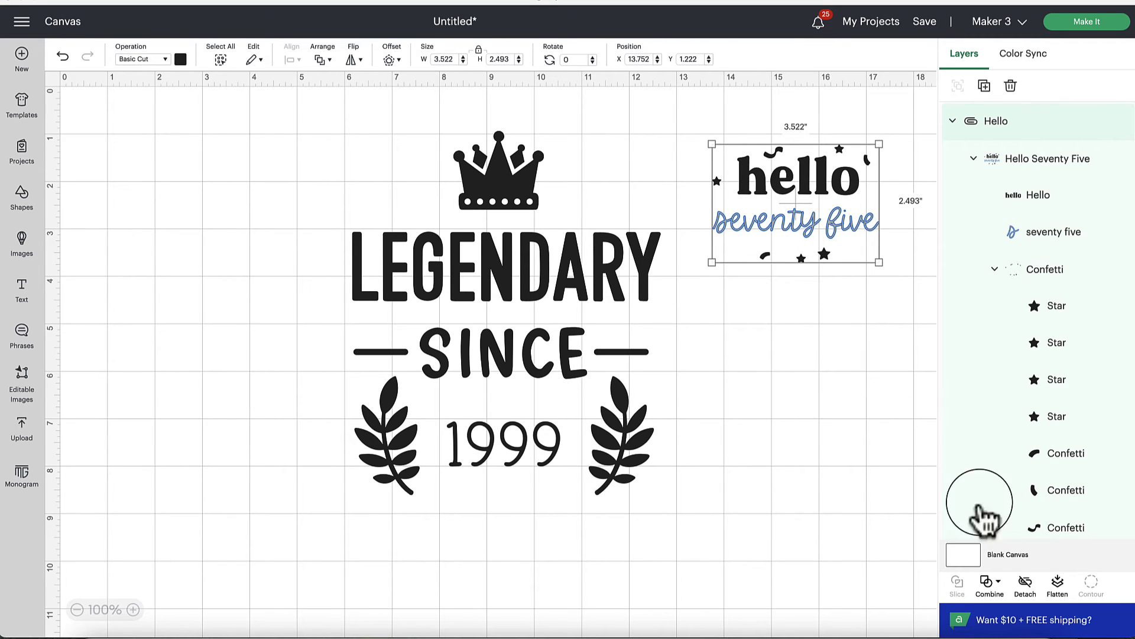
left_click(1027, 592)
left_click_drag(333, 142, 687, 507)
left_click_drag(619, 453, 352, 425)
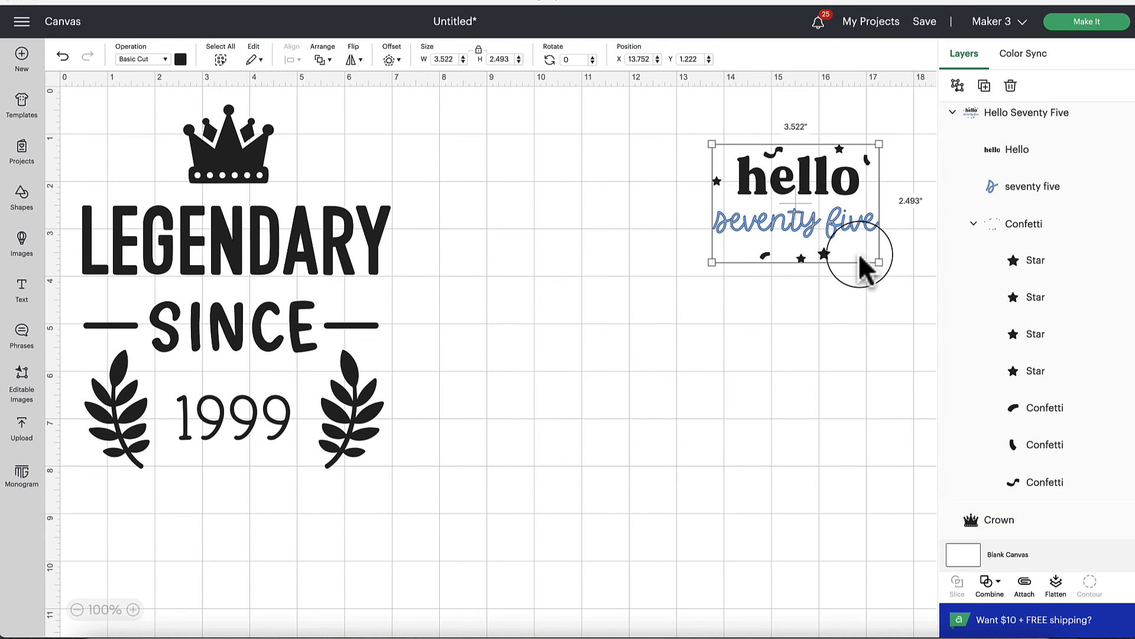
- Reposition the hello seventy five group, enlarge it to 7.564 inches wide, and ungroup it
left_click(859, 253)
left_click_drag(858, 253, 867, 432)
left_click_drag(704, 337, 679, 349)
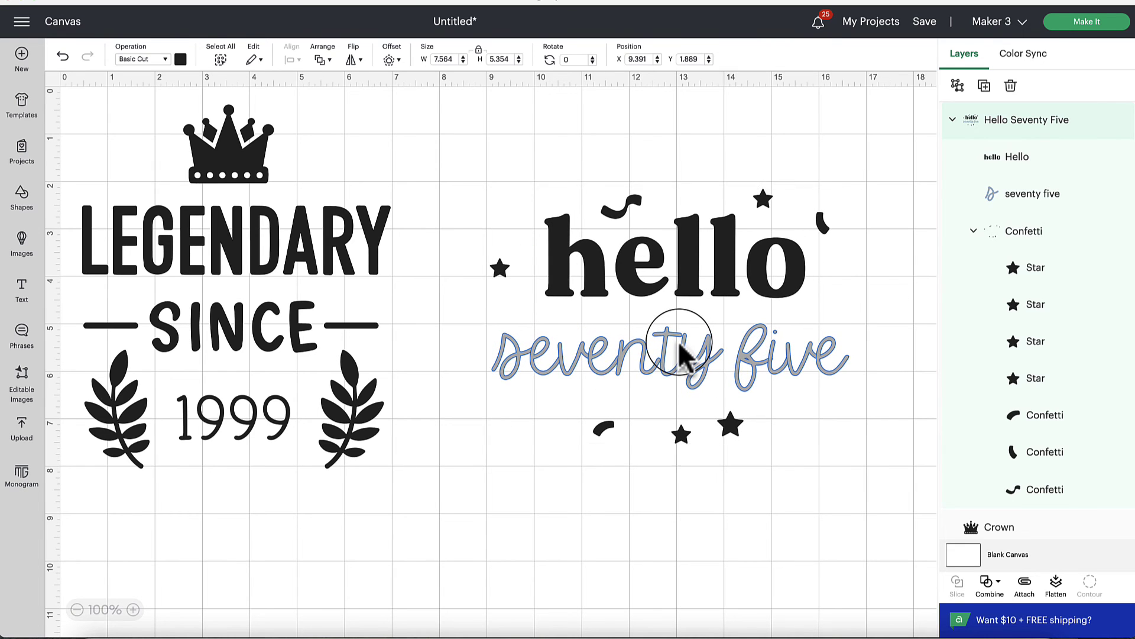
left_click(958, 86)
left_click(781, 266)
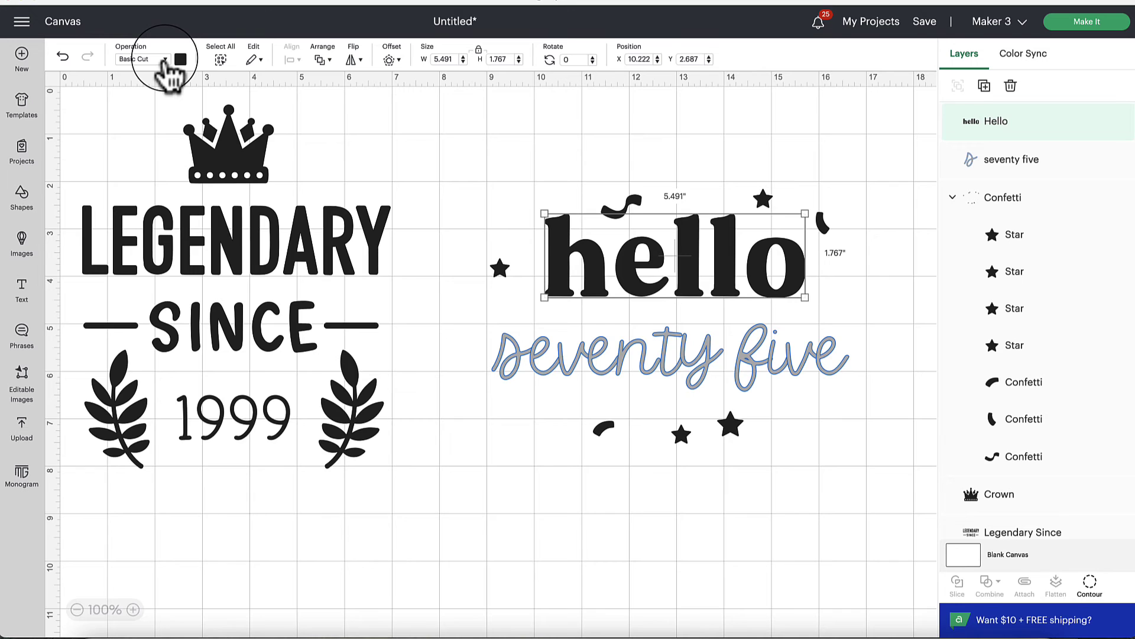
- Select the seventy five text layer, showing BFC Thankful Season at size 107.37
left_click(621, 284)
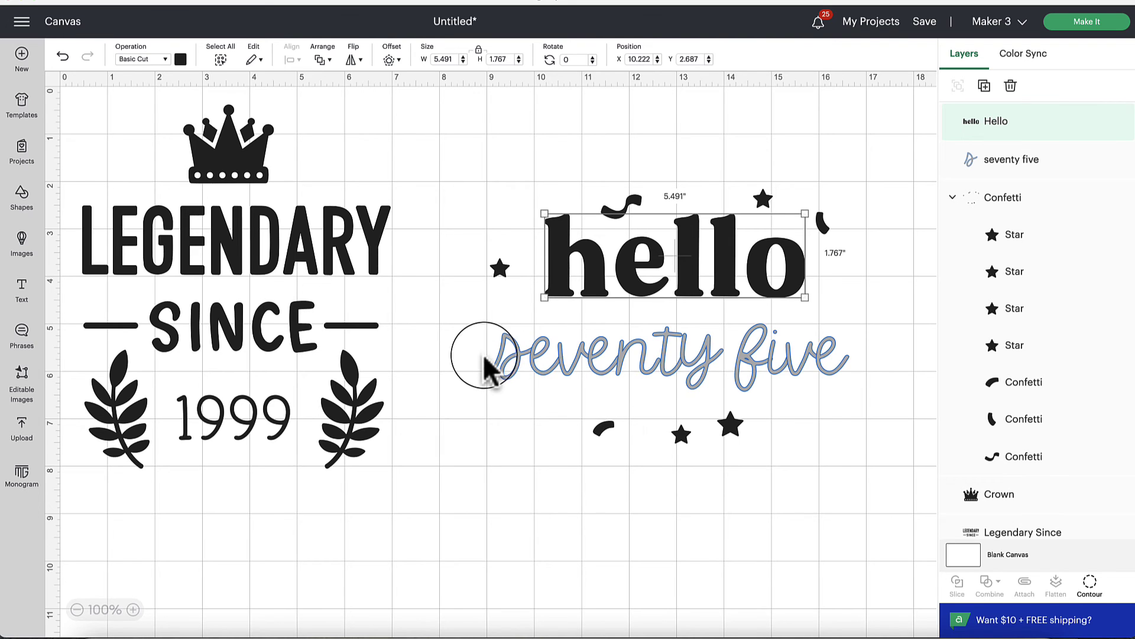
left_click(807, 373)
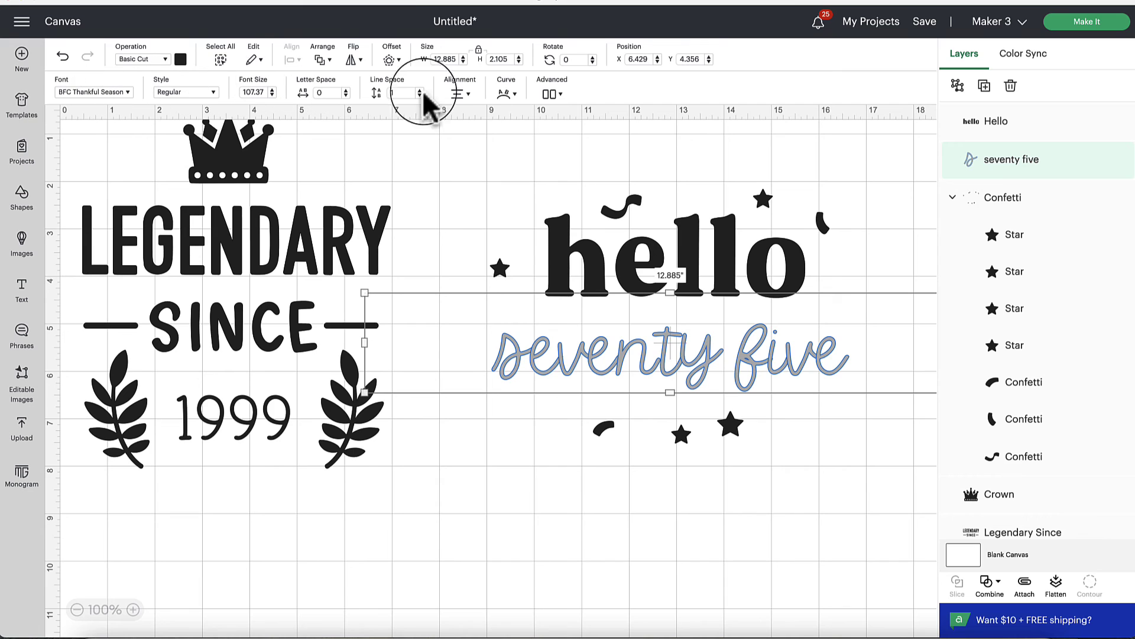
- Replace 'seventy' with 'twenty' so the script text reads twenty five
double_click(672, 360)
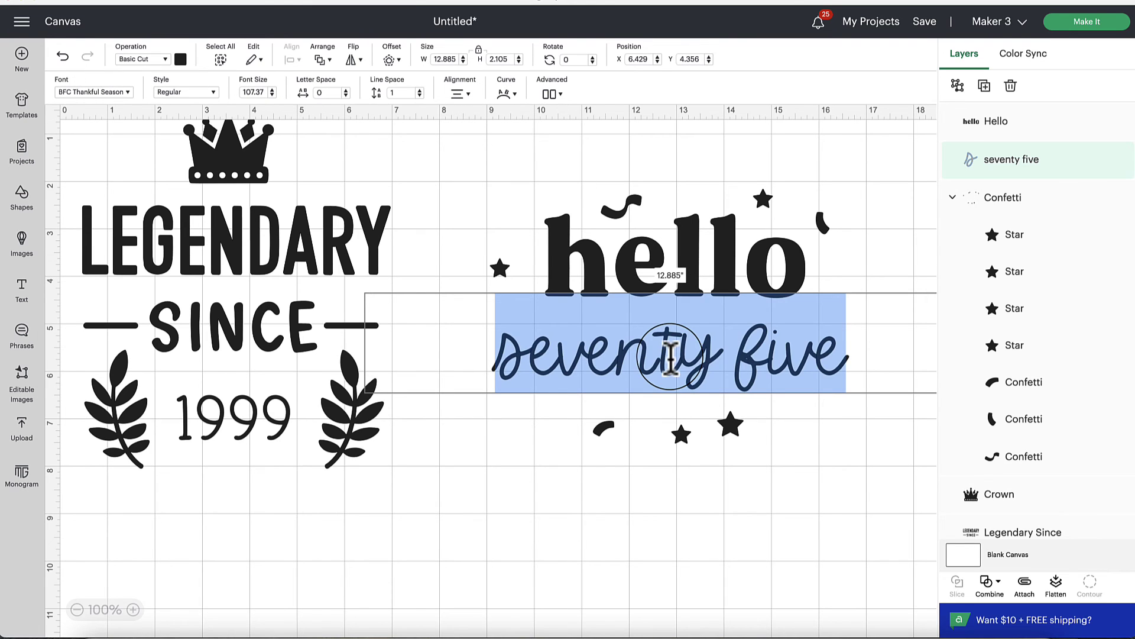
left_click_drag(719, 358, 501, 358)
type("t")
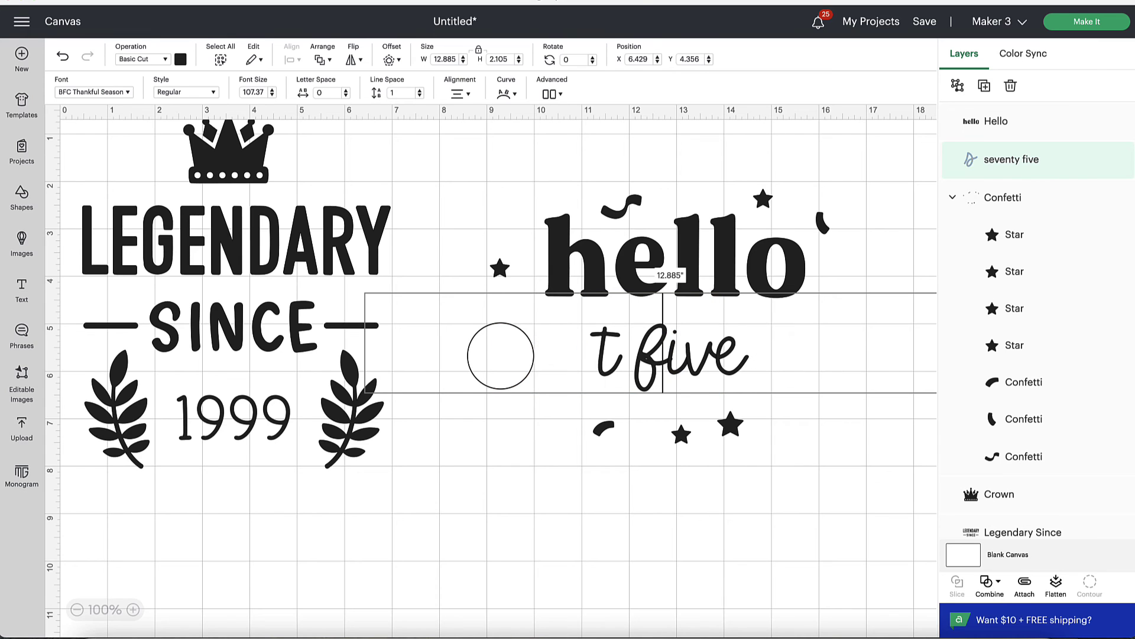
type("we")
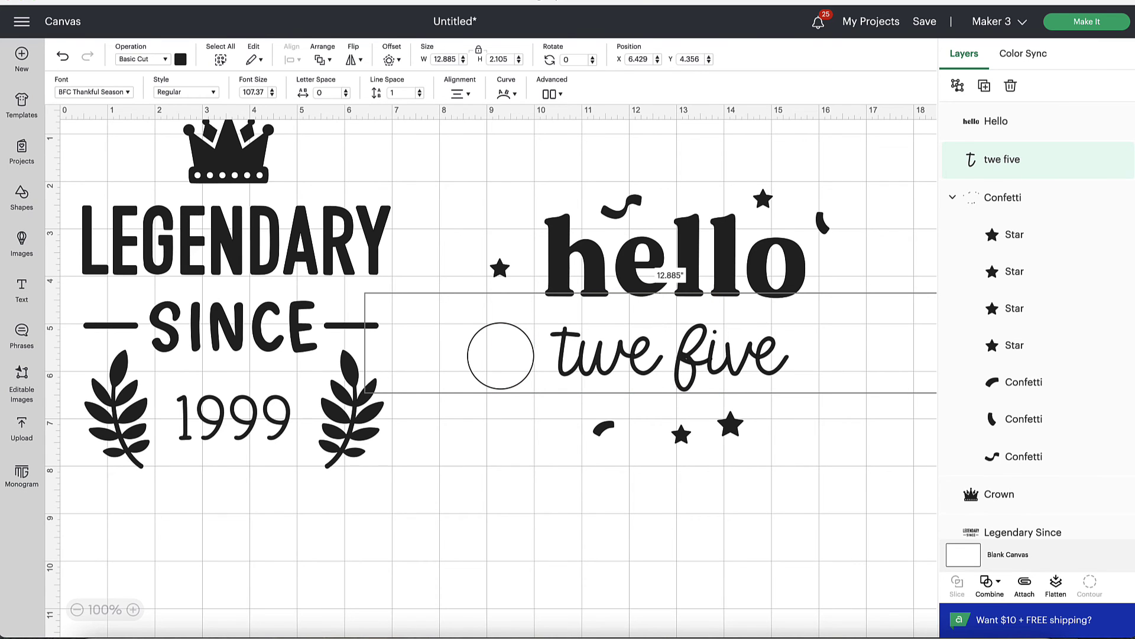
type("nty")
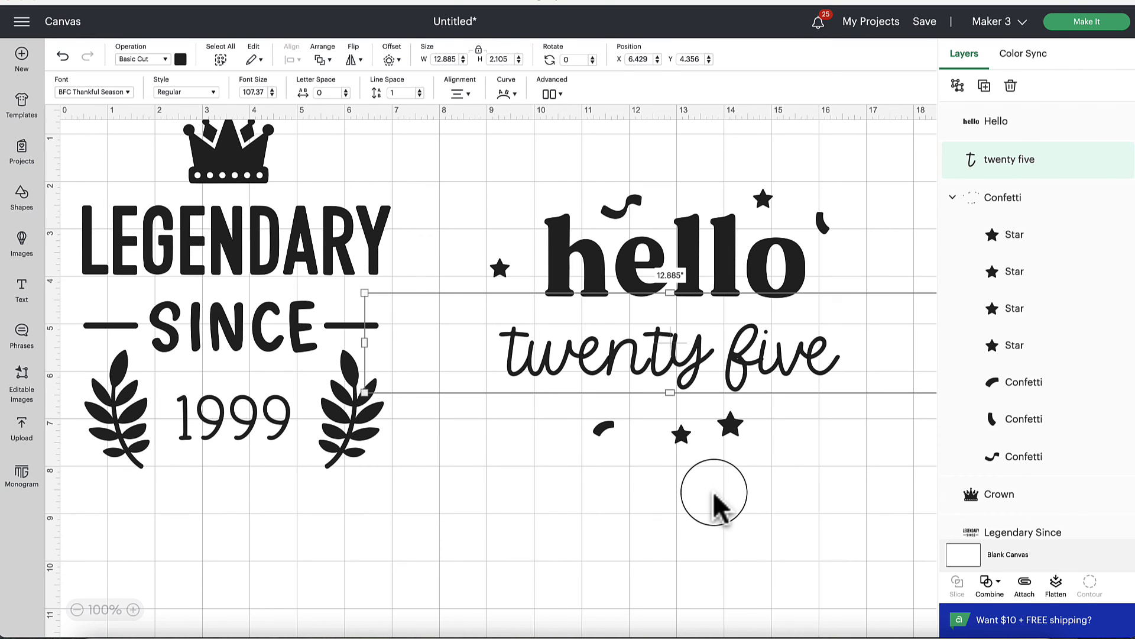
left_click(588, 497)
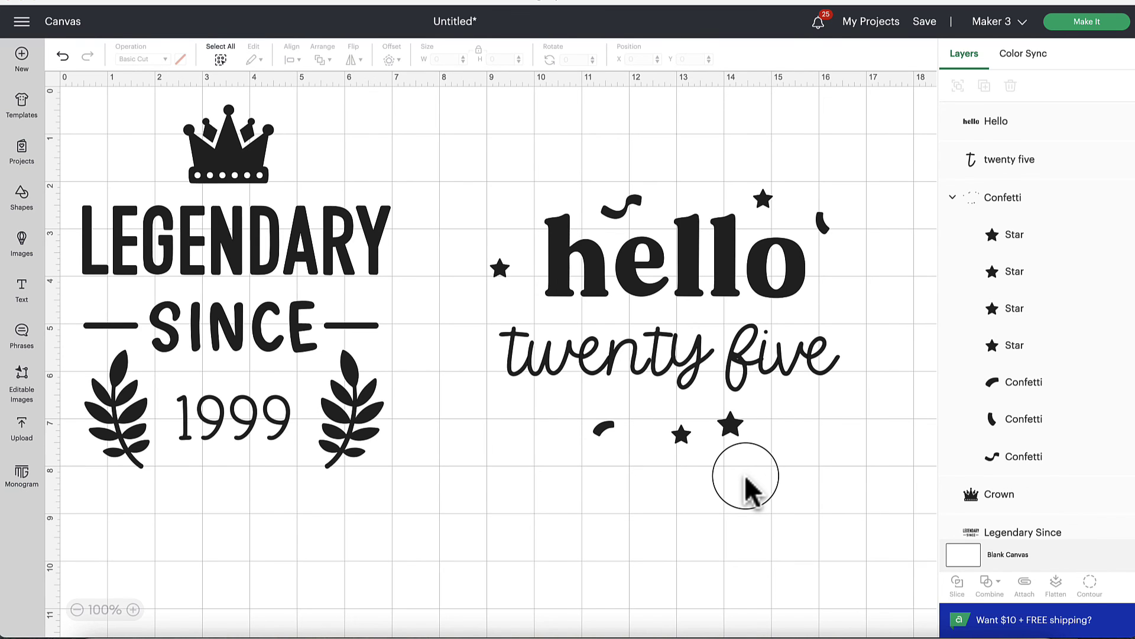
- Reopen Editable Images and toggle the Free filter on then off, leaving all 117 images listed
left_click(24, 378)
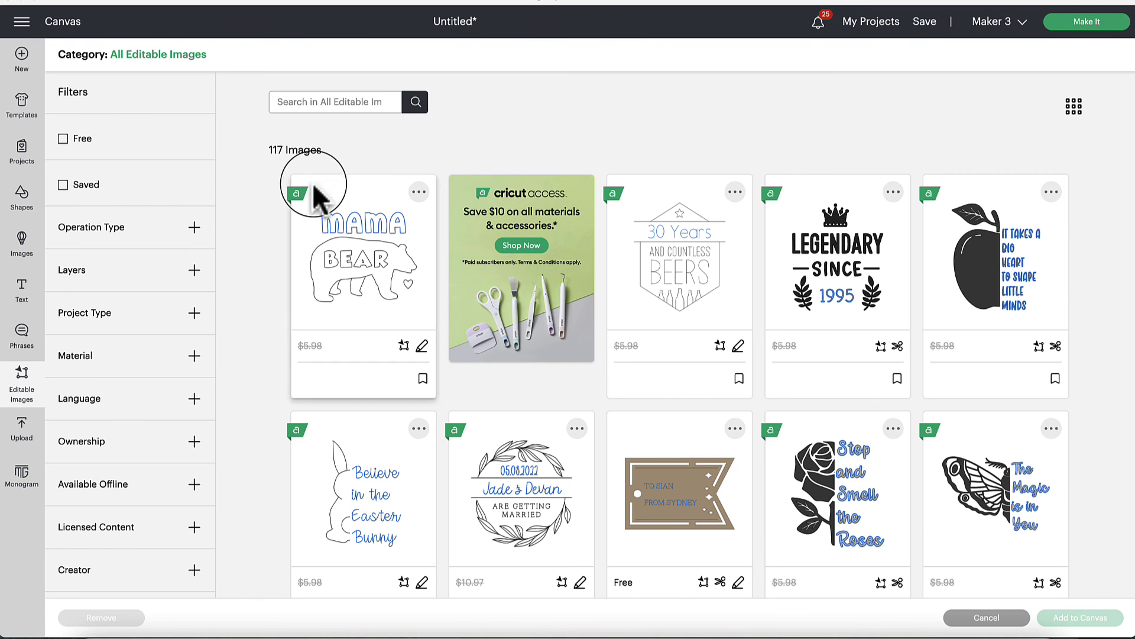
left_click(63, 139)
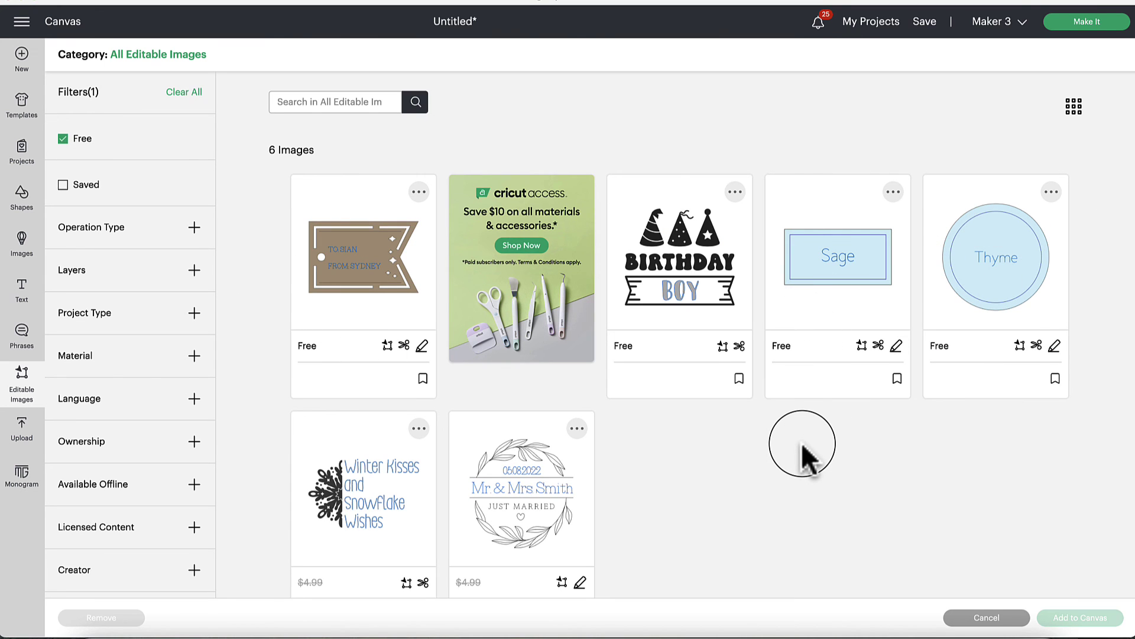
scroll(800, 443, "down", 2)
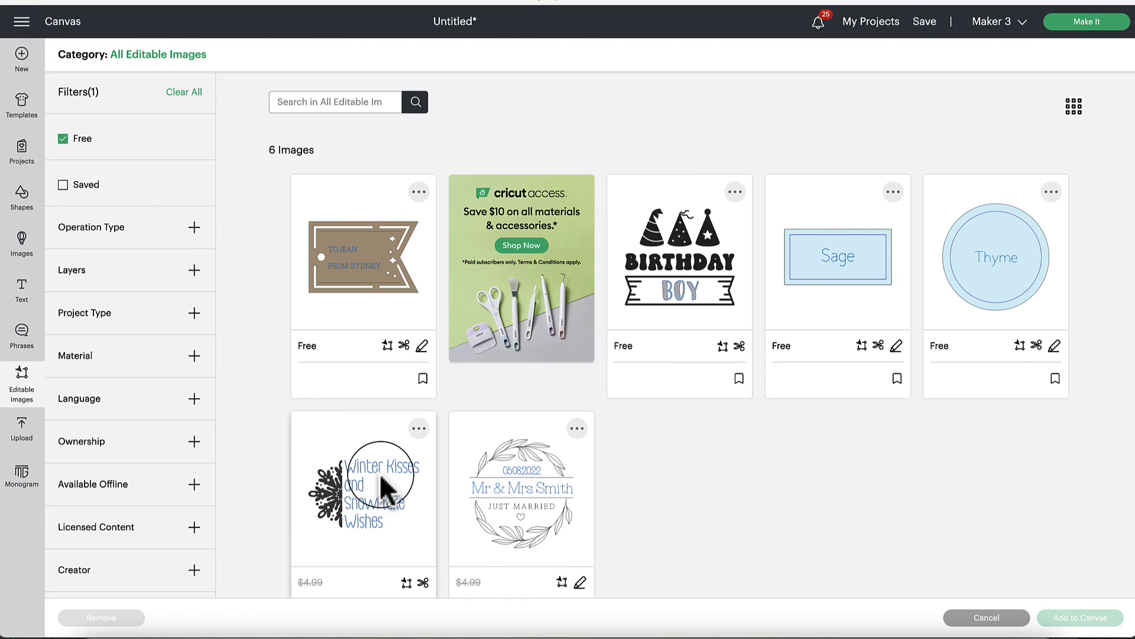
left_click(63, 139)
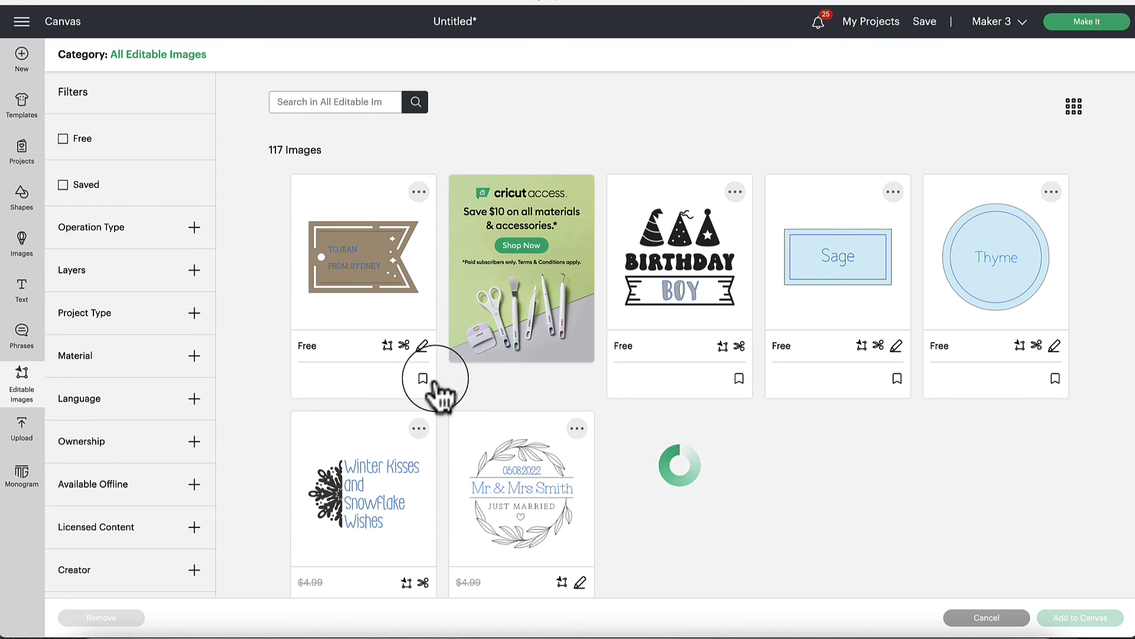